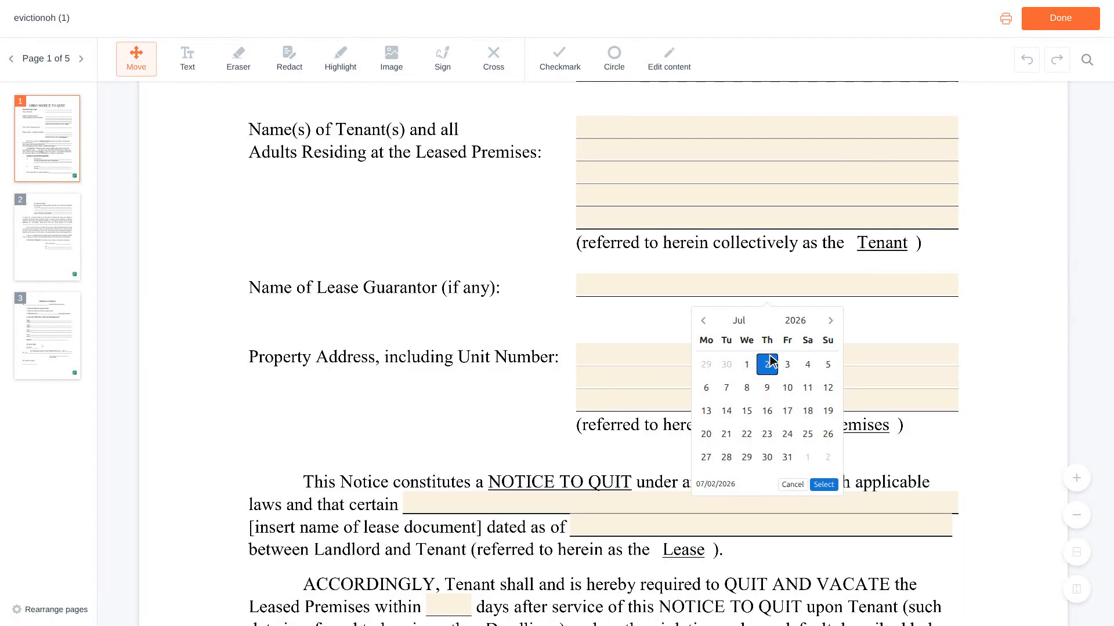
Enter "Residential Lease Agreement" as the name of the lease document in the notice paragraph.
scroll(772, 361, "down", 1)
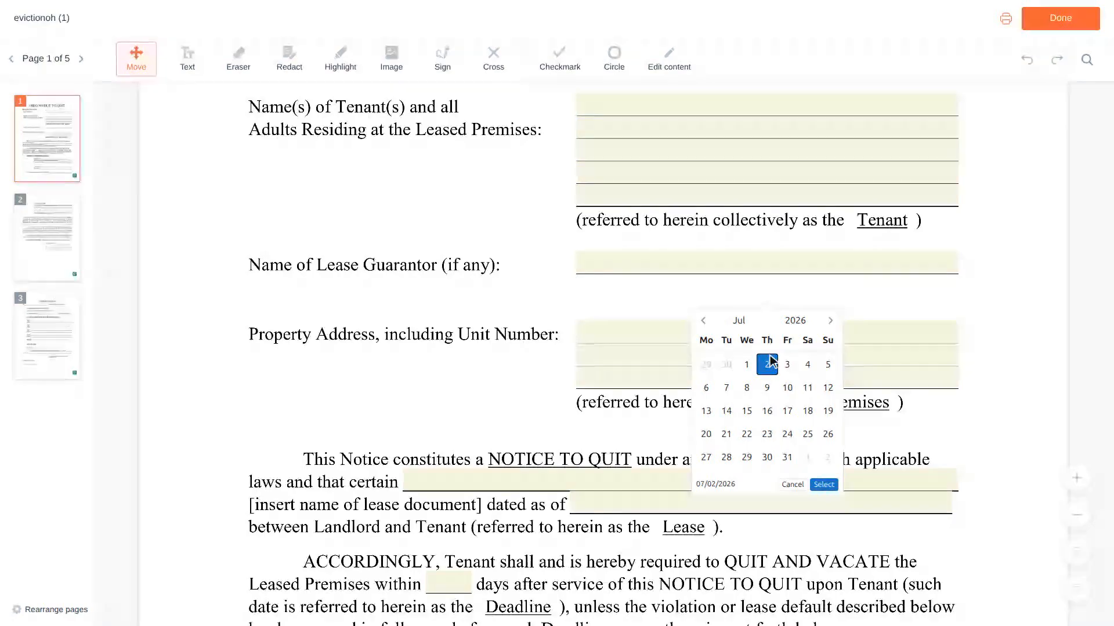
scroll(770, 360, "down", 2)
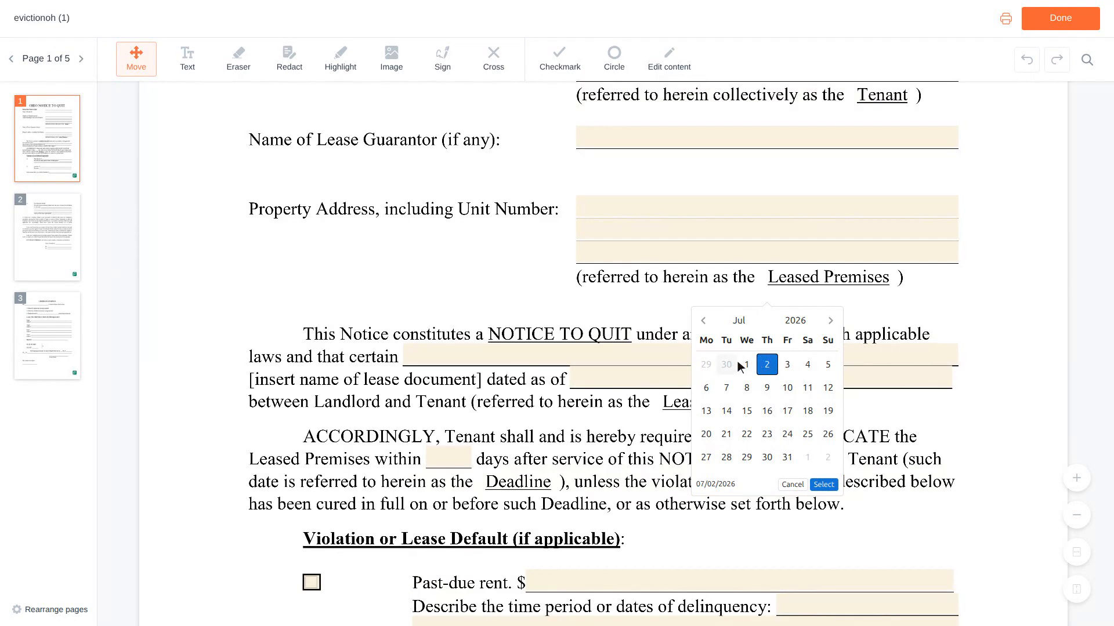
left_click(685, 358)
type("Reside")
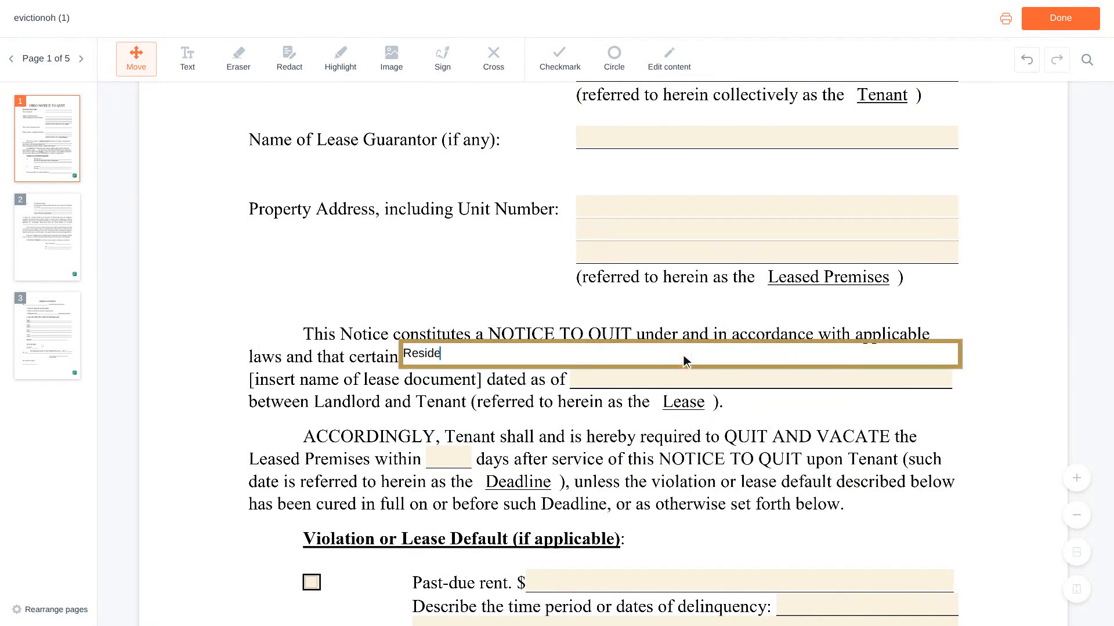
type("ntial Lease Agreeme")
type("nt")
Fill in 06/01/2023 as the date of the lease document.
scroll(685, 361, "down", 1)
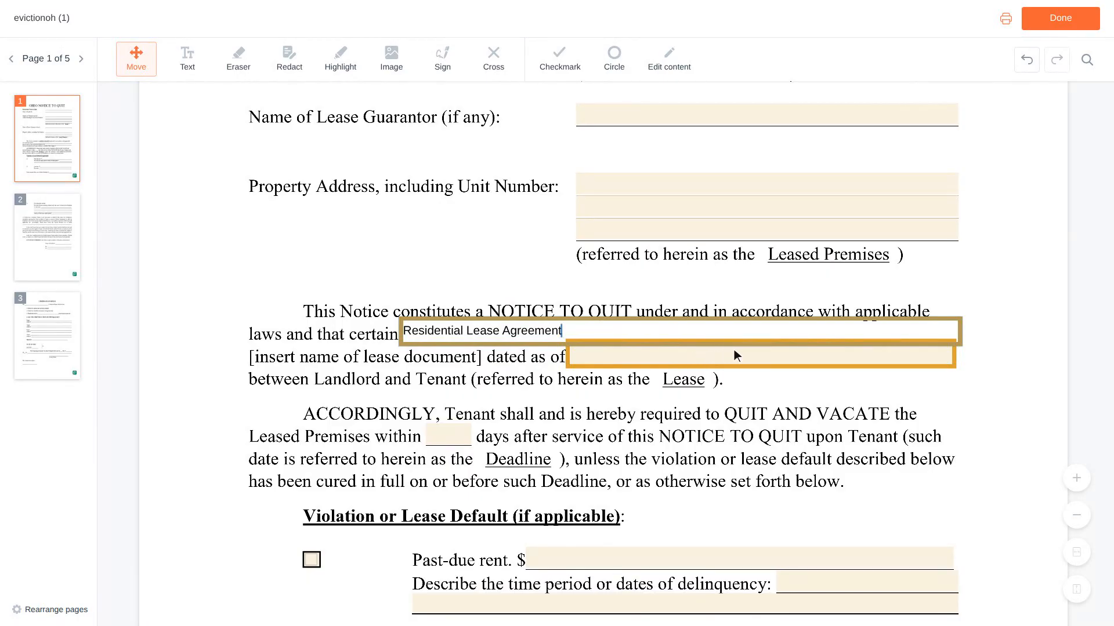
left_click(763, 355)
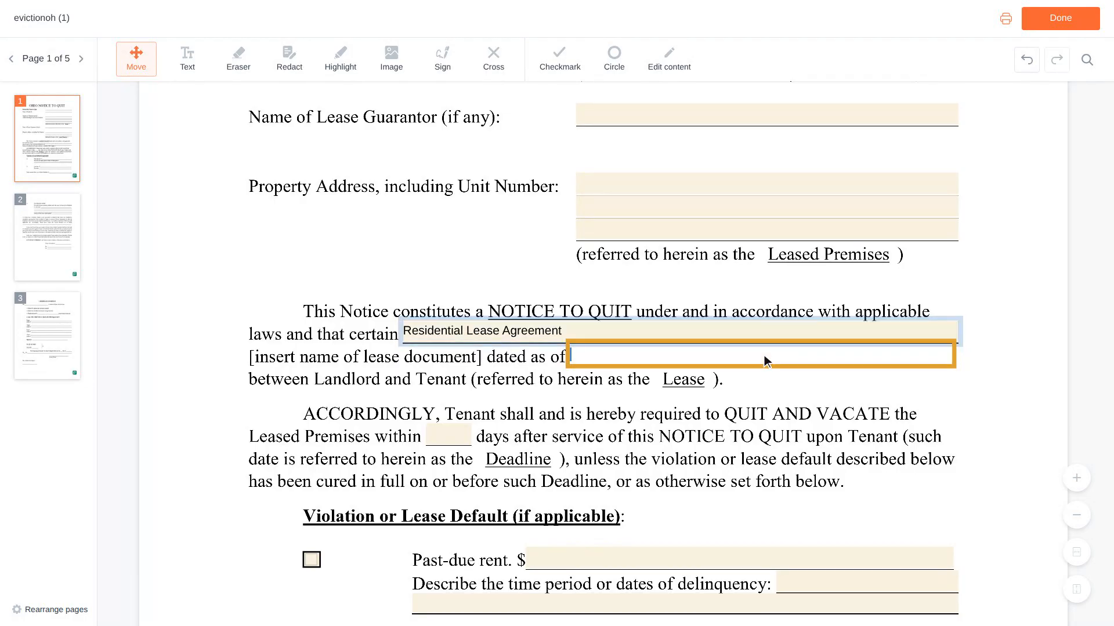
type("06/01")
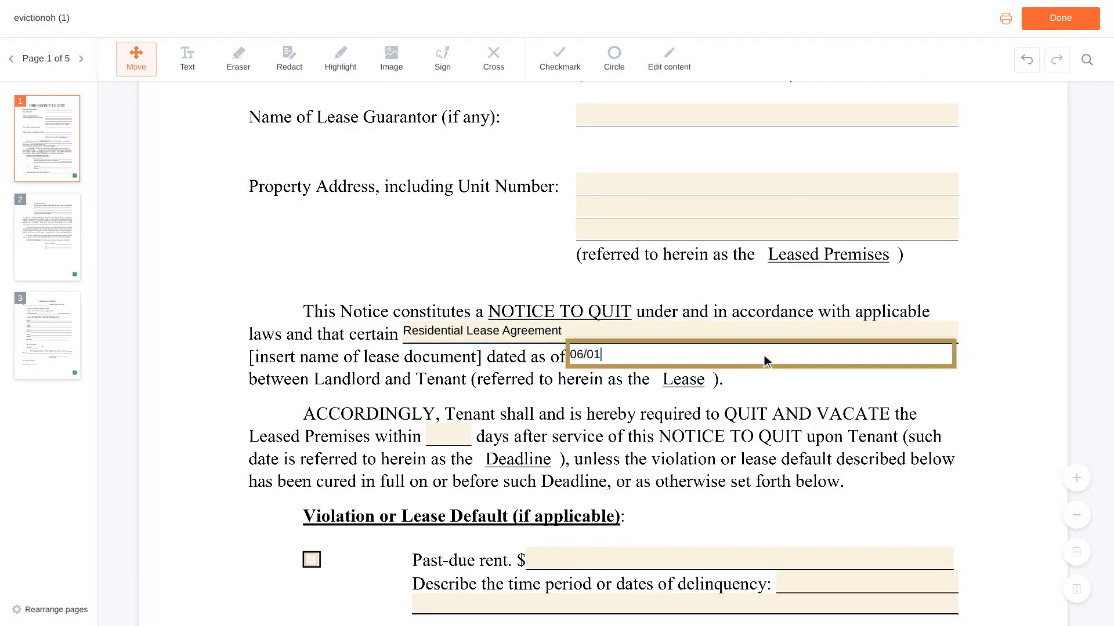
type("/2023")
Mark past-due rent as a lease default and enter 1,200 as its amount.
scroll(765, 355, "down", 3)
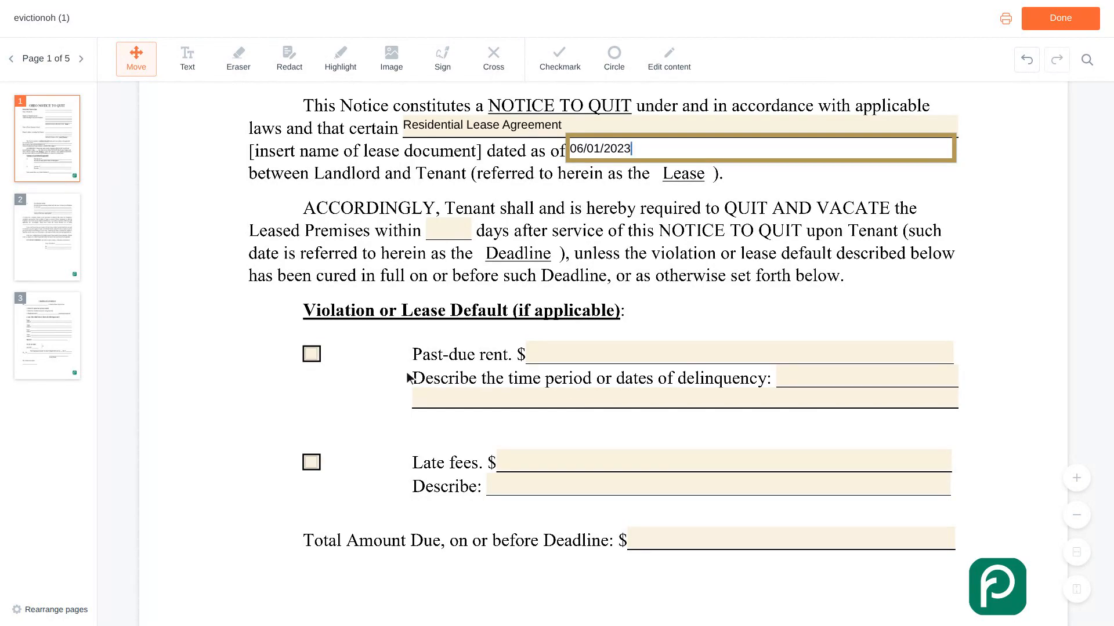
left_click(319, 356)
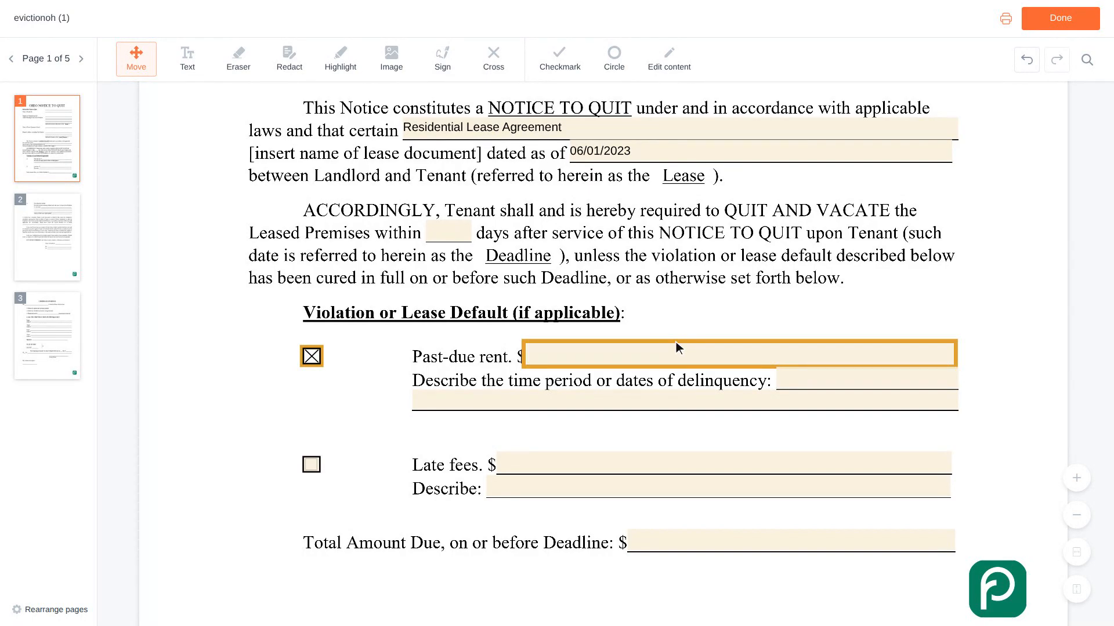
left_click(743, 355)
type("1,200")
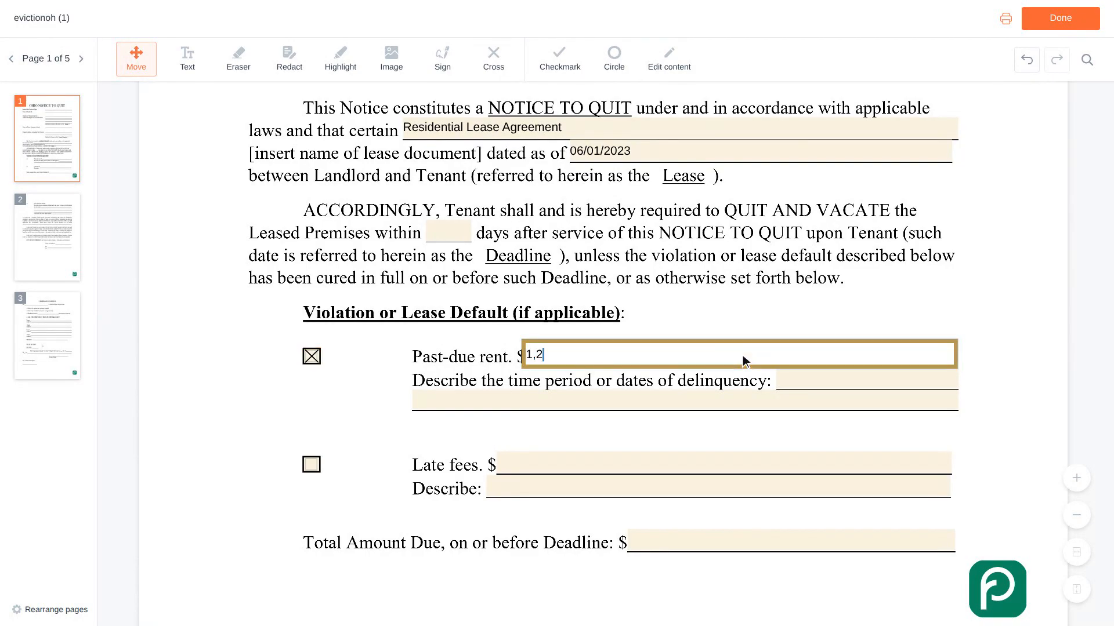
Describe the delinquency period as "February 2024 rent, due on the first".
scroll(742, 359, "down", 1)
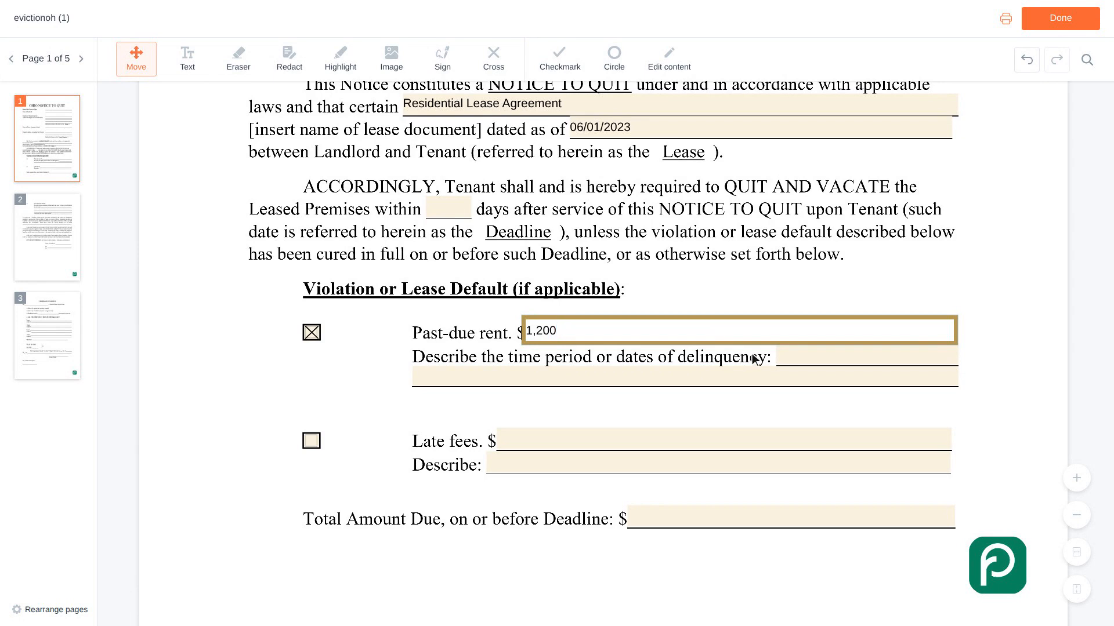
left_click(870, 356)
type("February 2024")
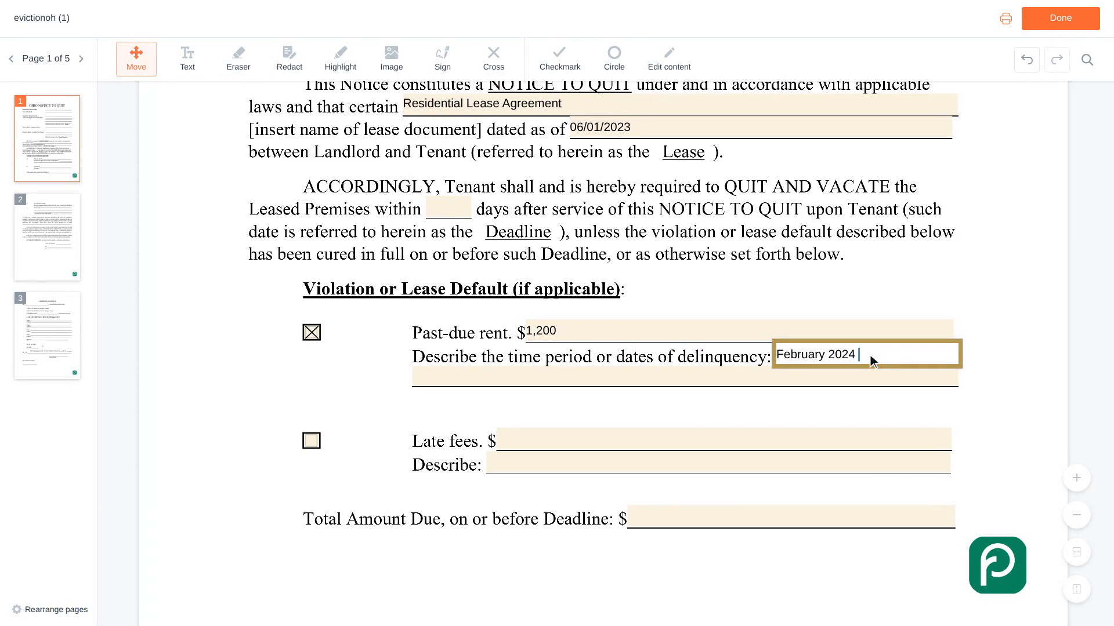
type(" rent, due on the first")
Mark late fees as a lease default and enter 50 as their amount.
scroll(870, 355, "down", 2)
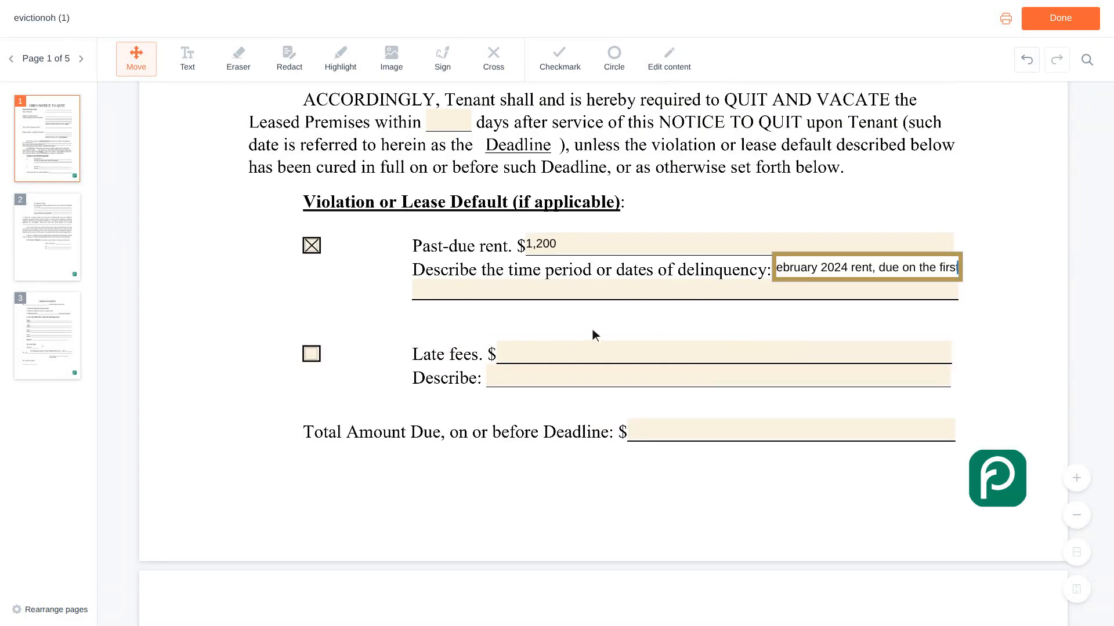
left_click(316, 355)
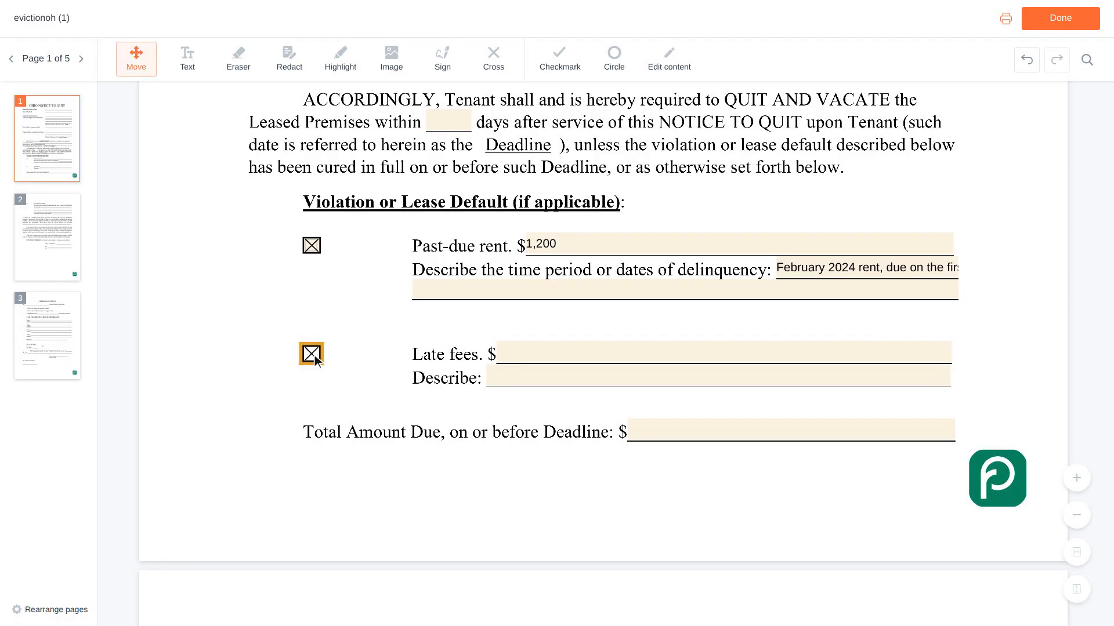
scroll(314, 355, "up", 1)
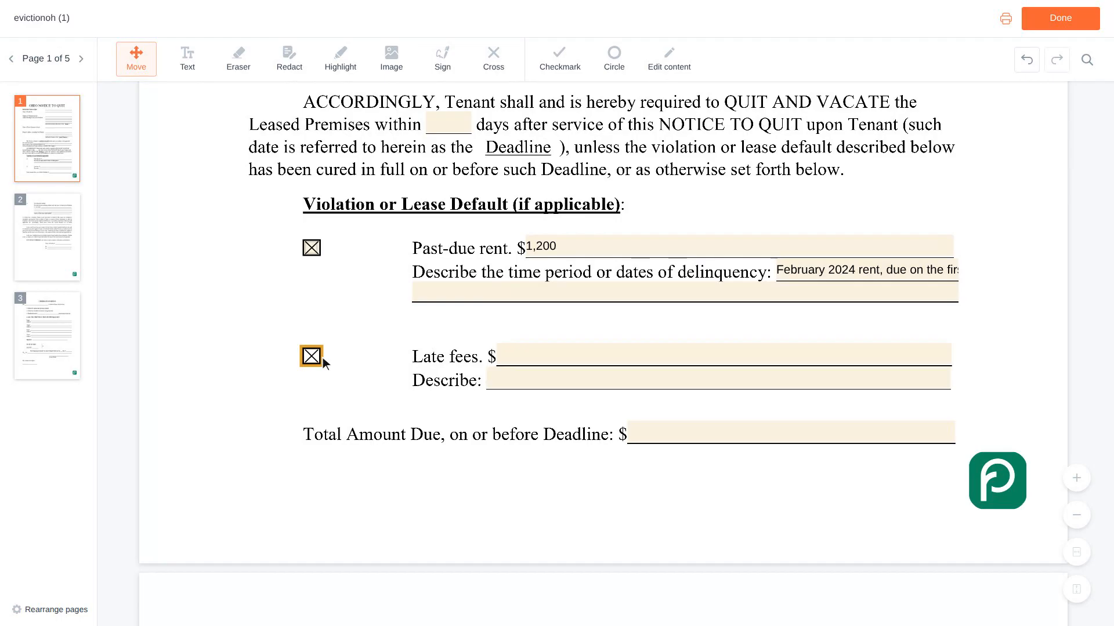
left_click(727, 356)
type("50")
Enter 1,250 as the total amount due on or before the deadline.
scroll(726, 355, "down", 1)
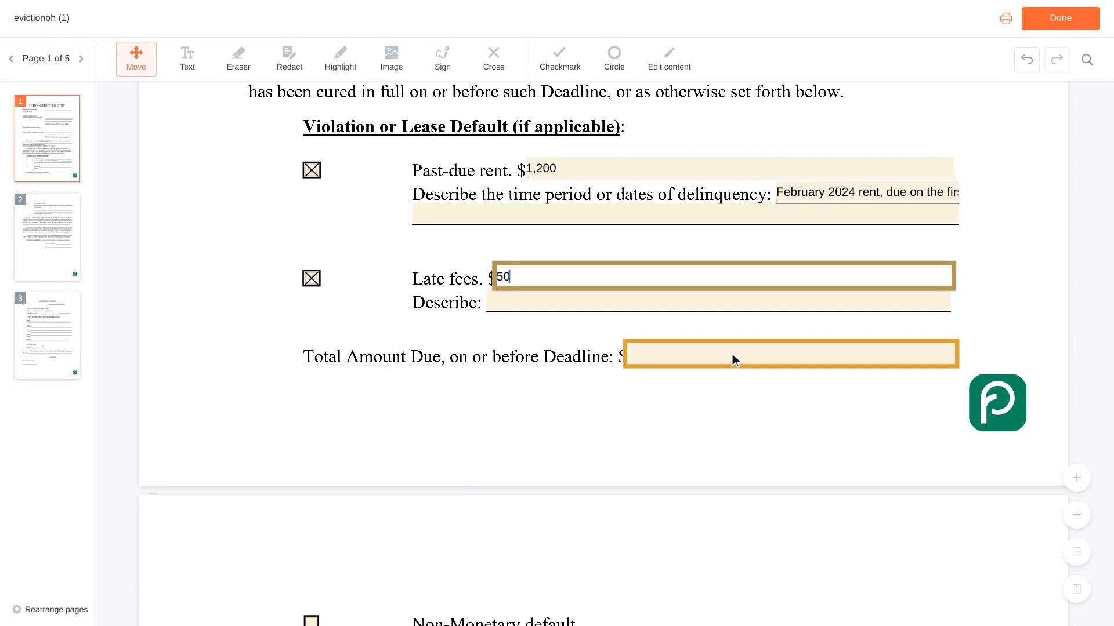
left_click(793, 355)
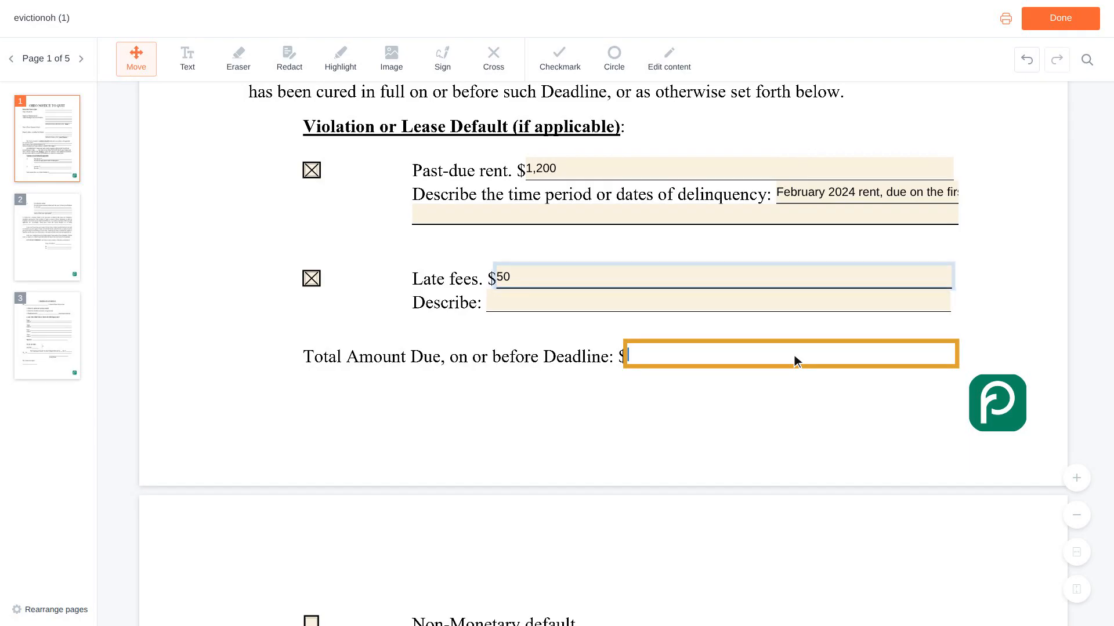
type("1,250")
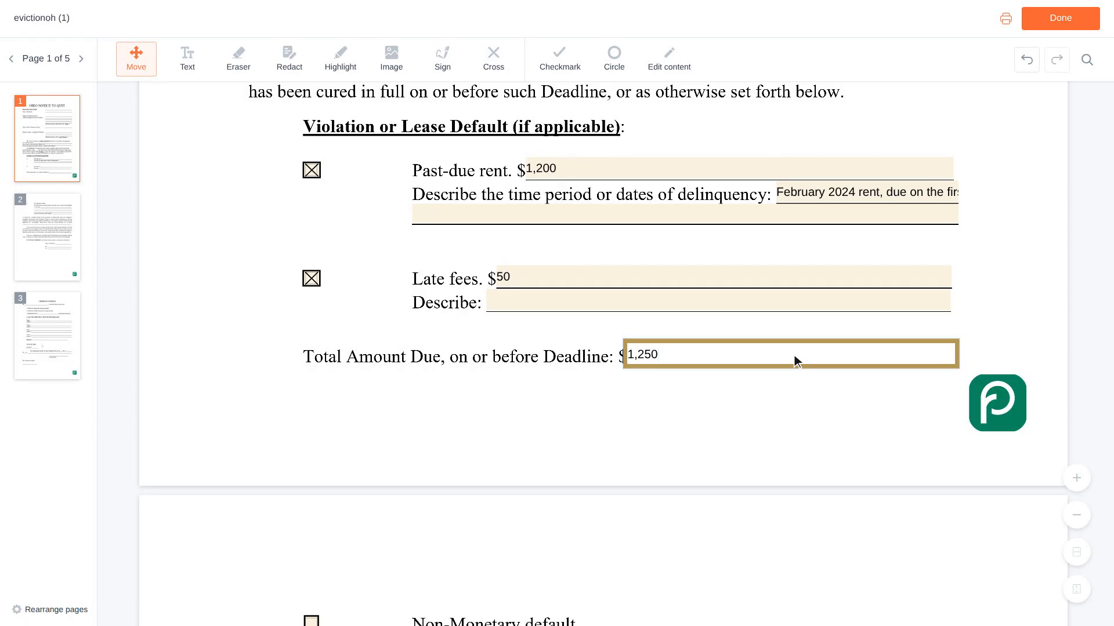
key("Tab")
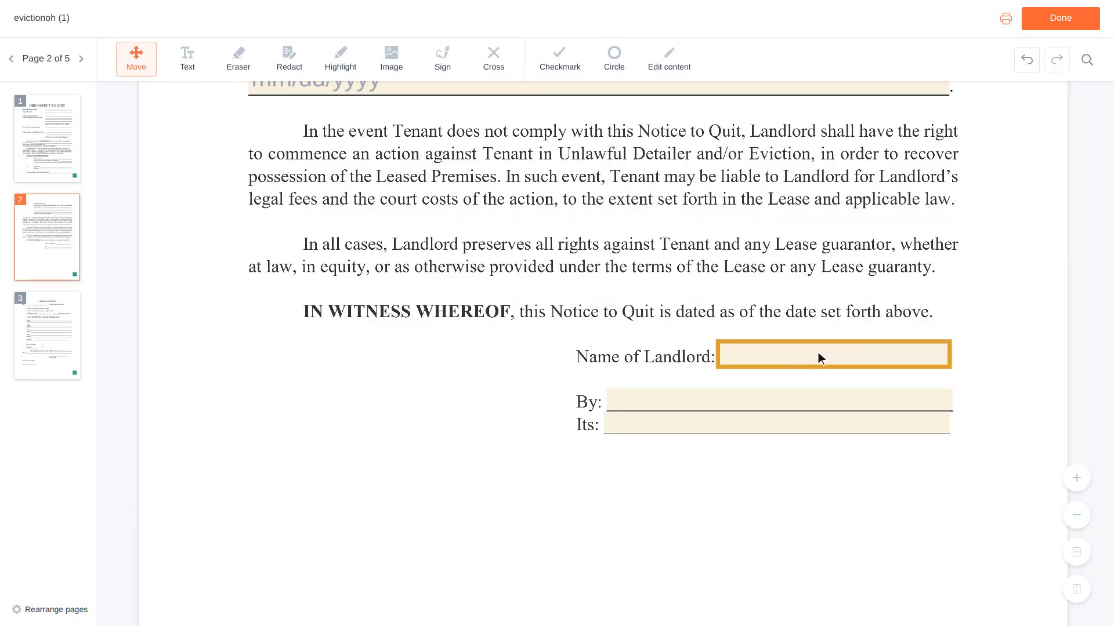
Fill in the landlord's full name in the Name of Landlord field on page 2.
left_click(836, 356)
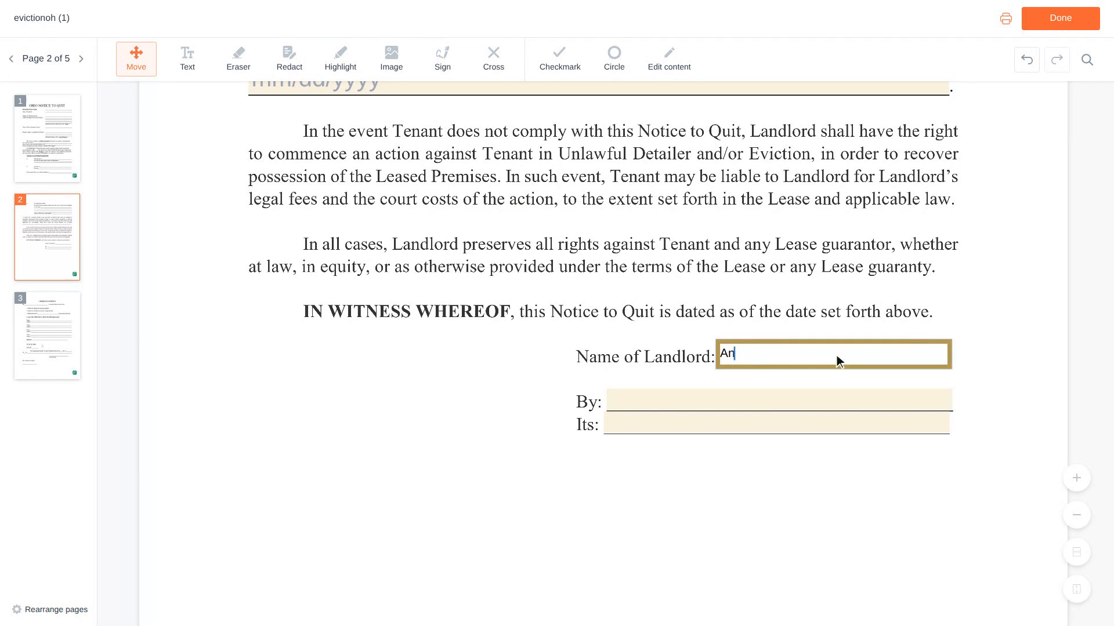
Complete the landlord's signature block with the signer's full name after "By" and Owner after "Its".
scroll(836, 355, "down", 1)
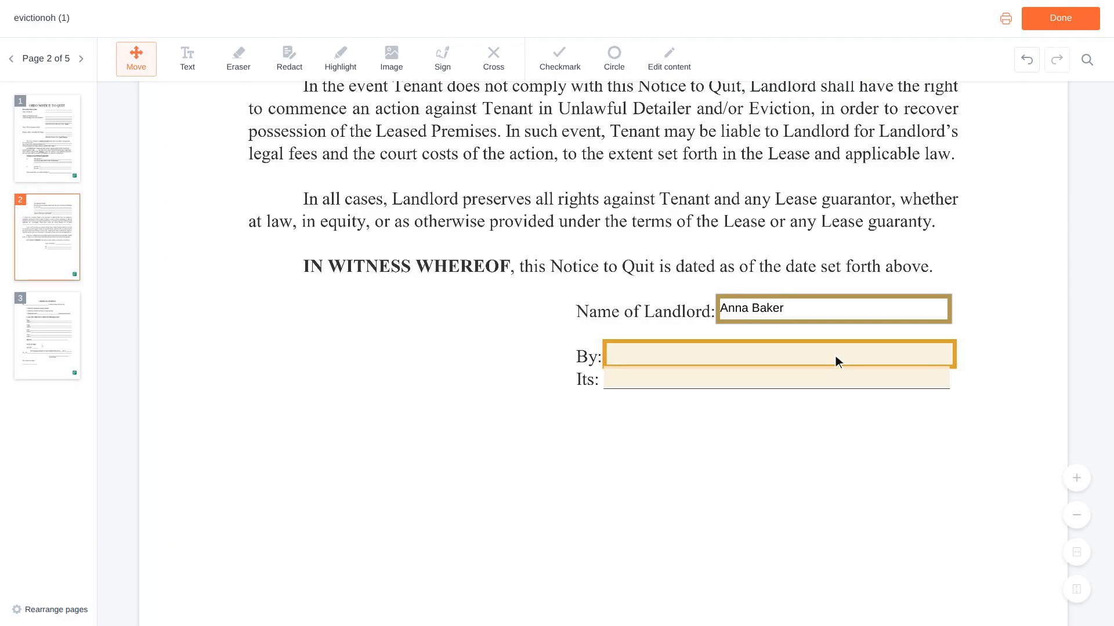
left_click(782, 355)
scroll(782, 355, "down", 1)
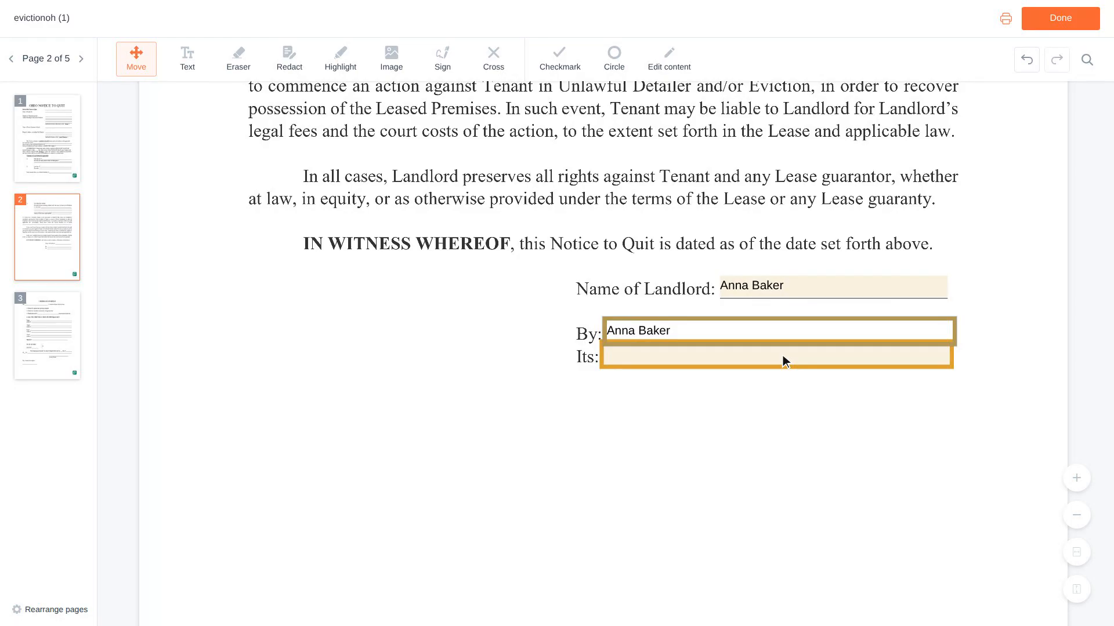
type("Owner")
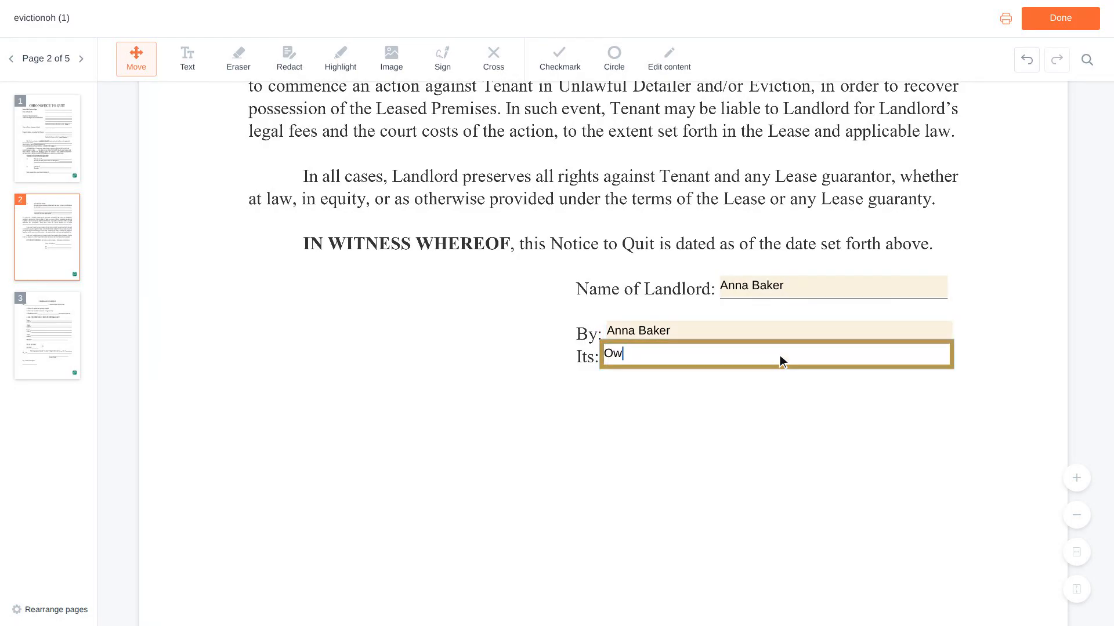